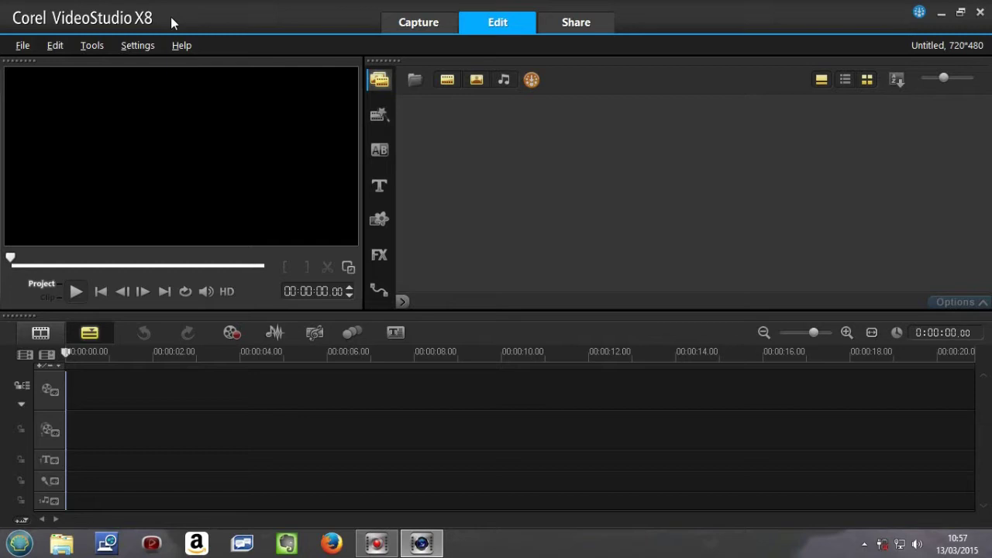
Insert digital media to the timeline and scan drive D:\ for the DVD's titles and chapters.
click(23, 46)
mouse_move(77, 258)
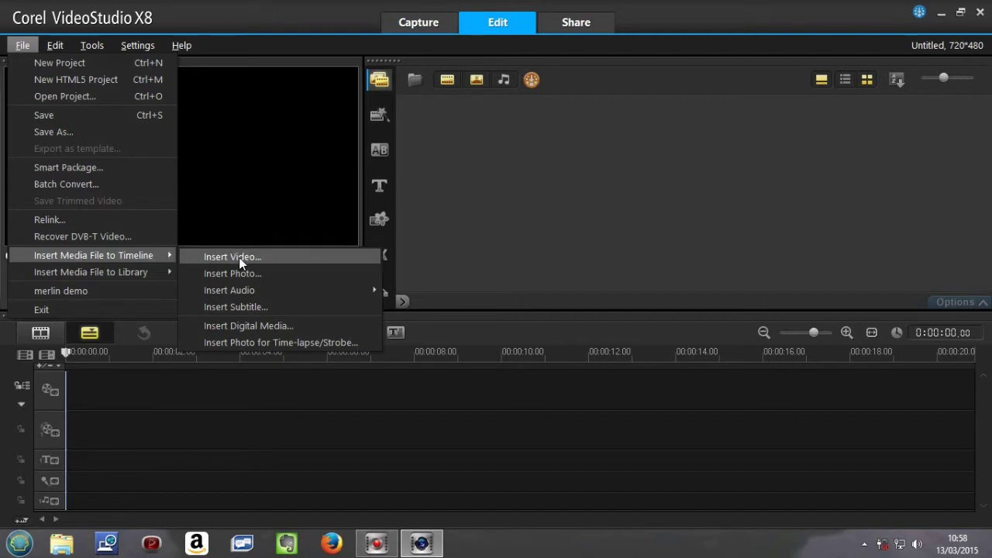
click(270, 326)
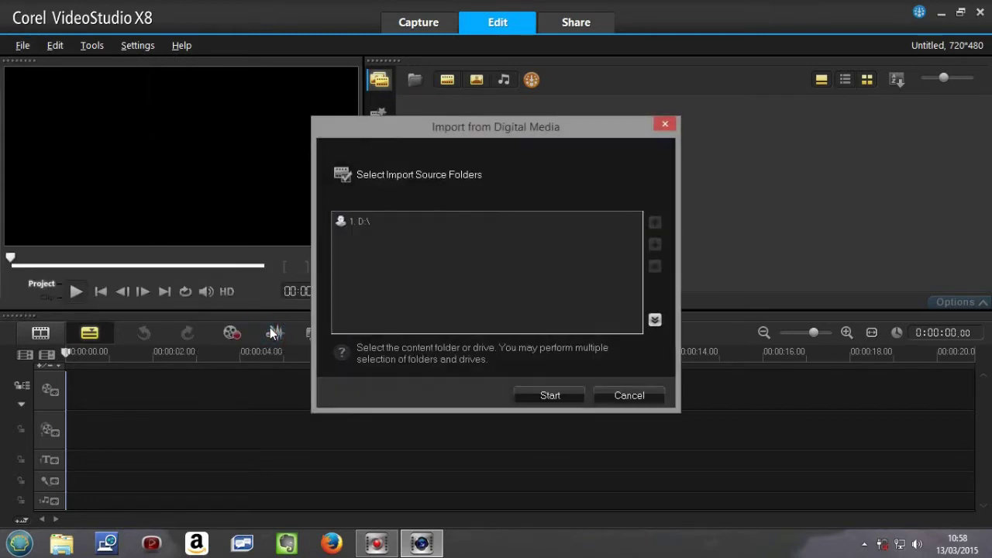
click(550, 397)
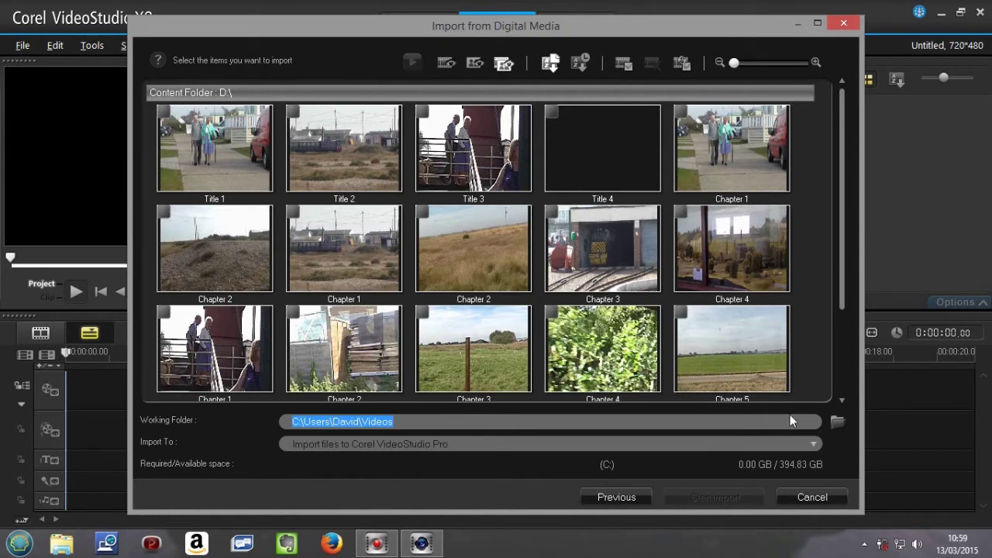
Tick Title 1, then preview it, playing and scrubbing through the walking couple footage.
click(164, 113)
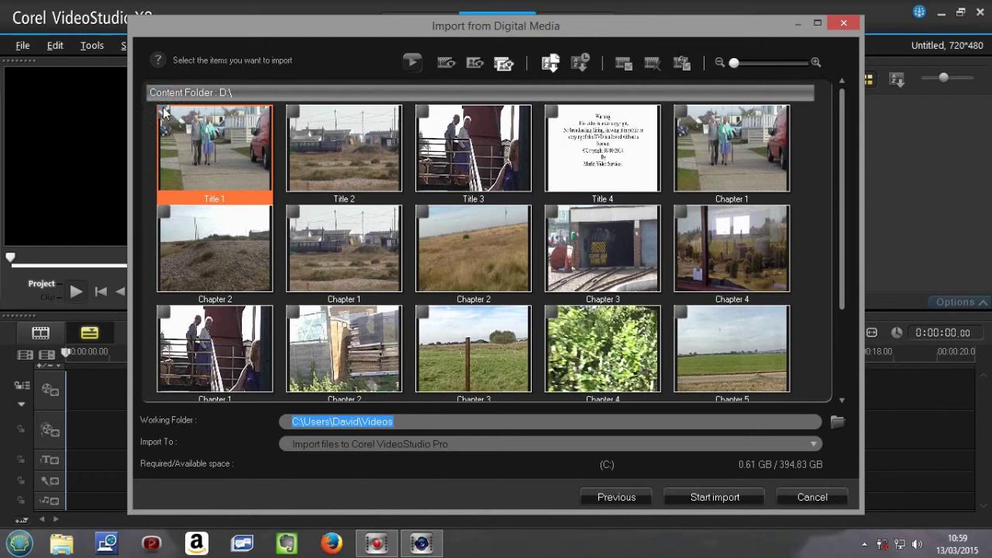
click(412, 63)
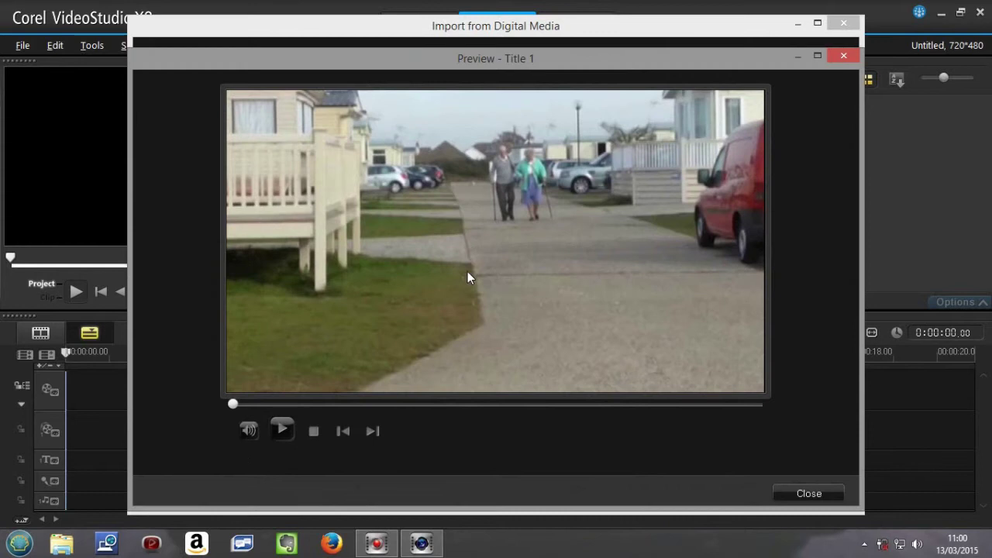
click(280, 429)
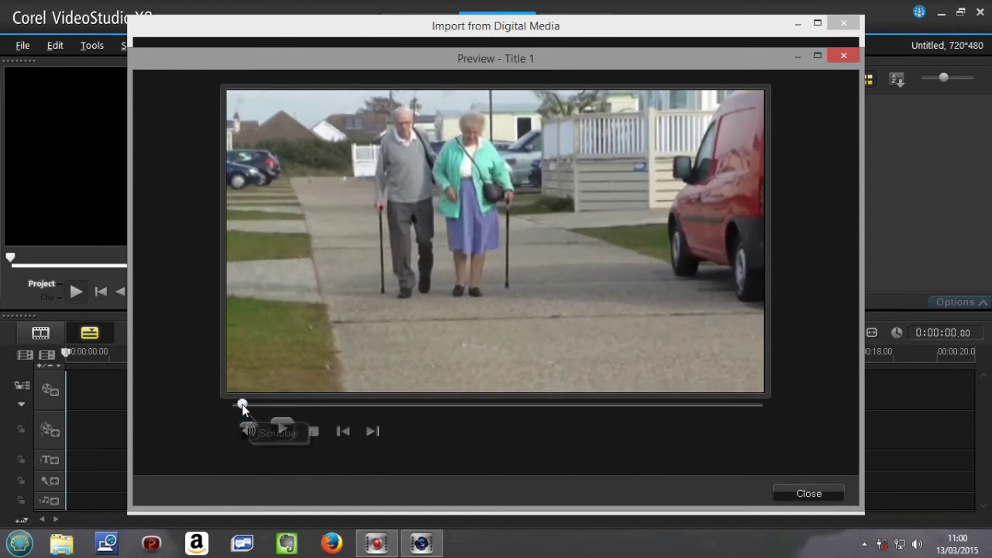
mouse_move(246, 405)
mouse_down()
mouse_move(400, 408)
mouse_move(227, 406)
mouse_up()
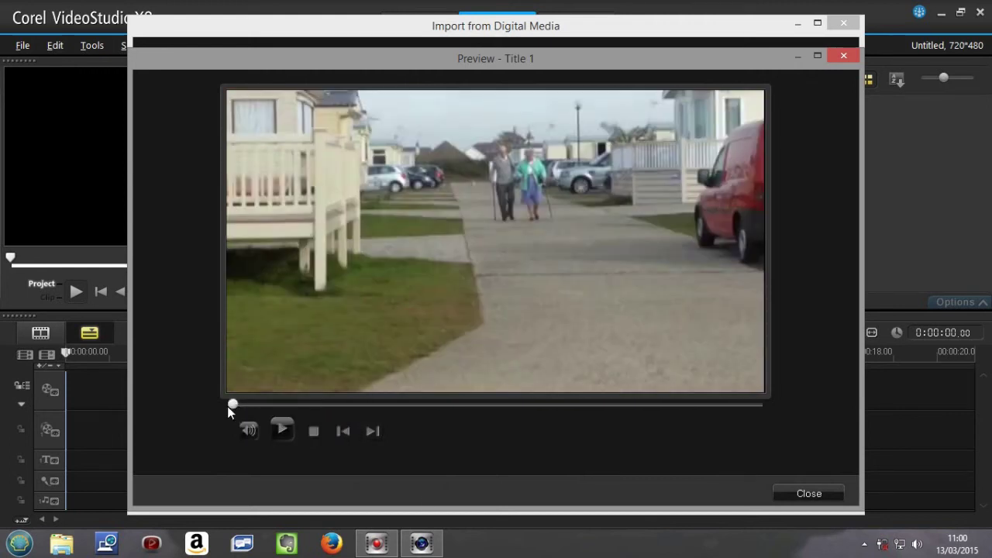
click(372, 431)
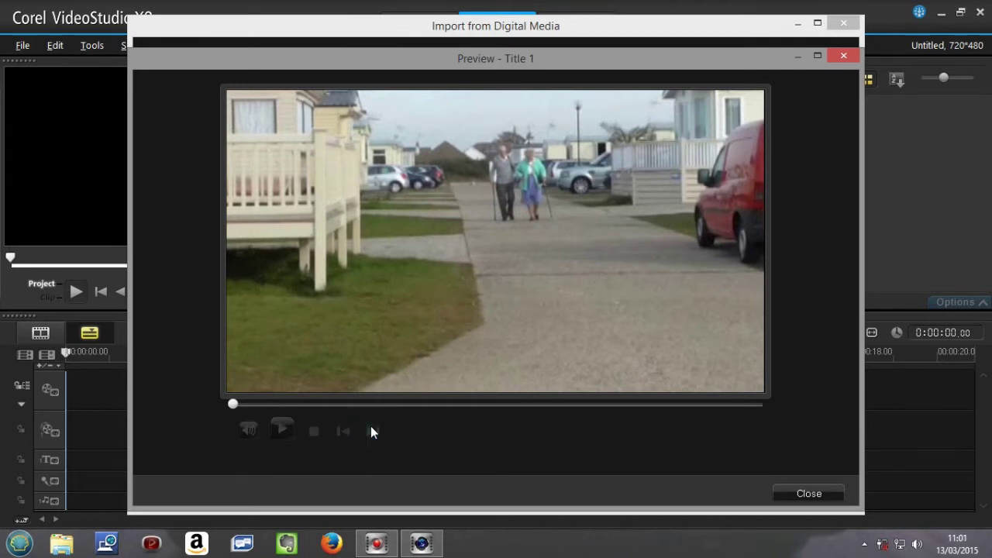
click(370, 431)
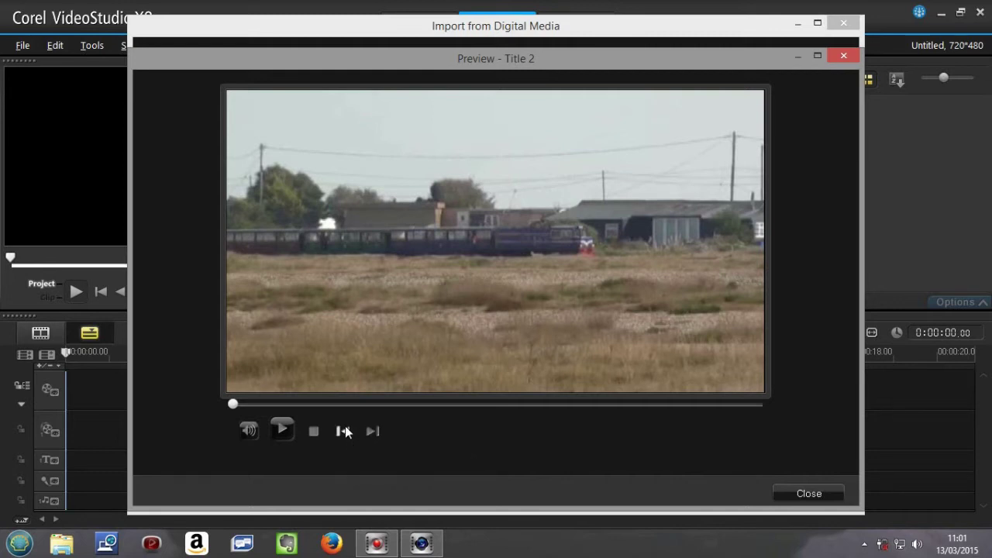
click(344, 431)
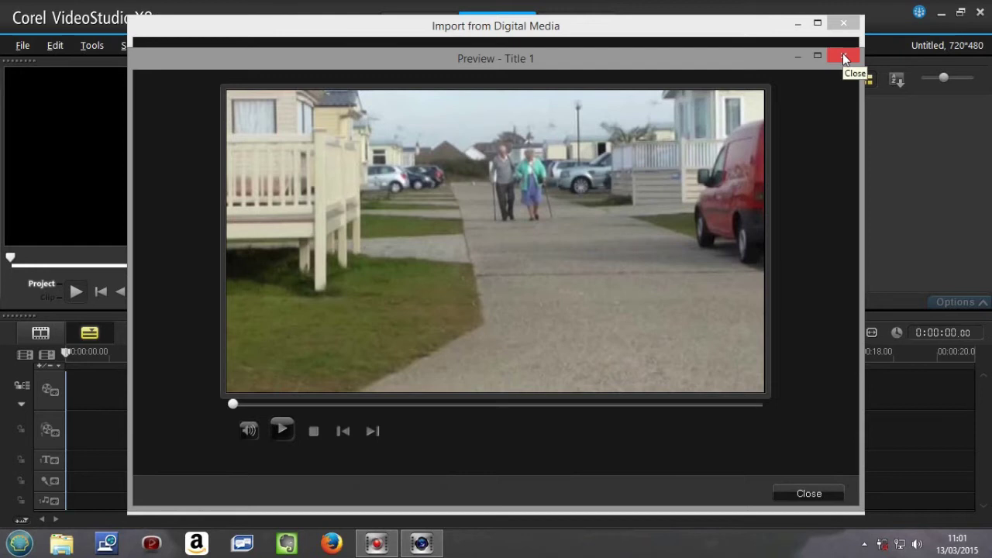
Close the preview and import Title 1, keeping the 720×480 project settings.
click(843, 55)
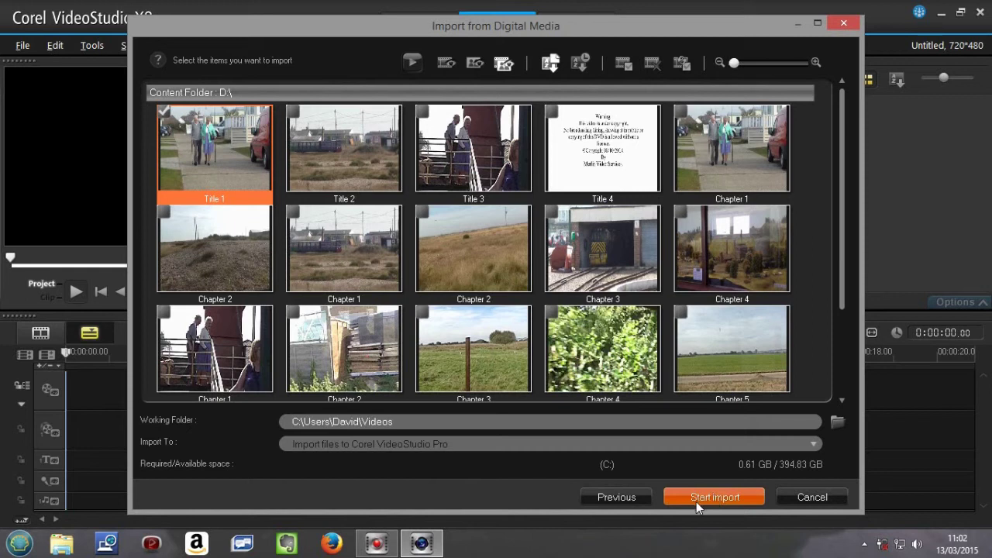
click(722, 496)
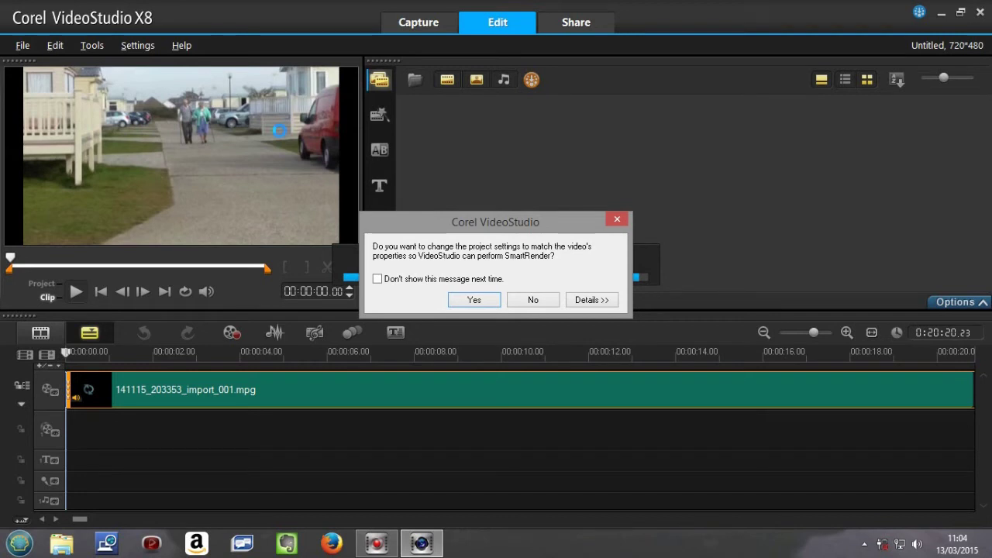
click(532, 300)
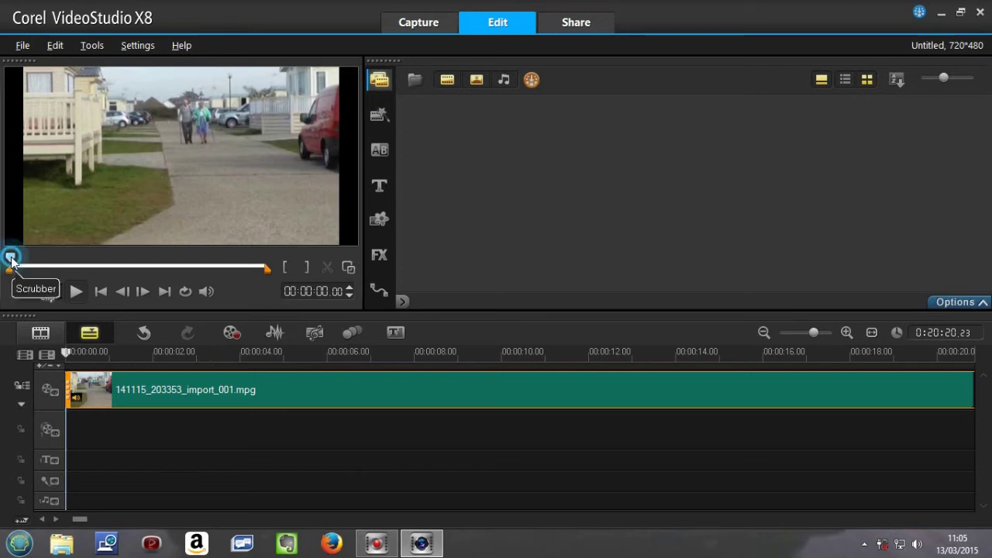
mouse_move(10, 259)
mouse_down()
mouse_move(268, 261)
mouse_move(2, 264)
mouse_up()
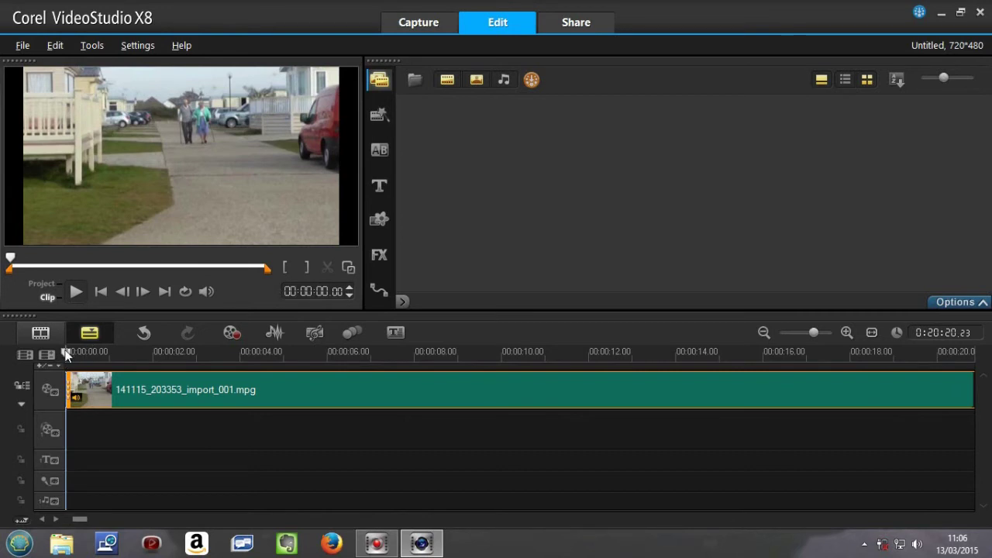
drag(65, 354, 66, 390)
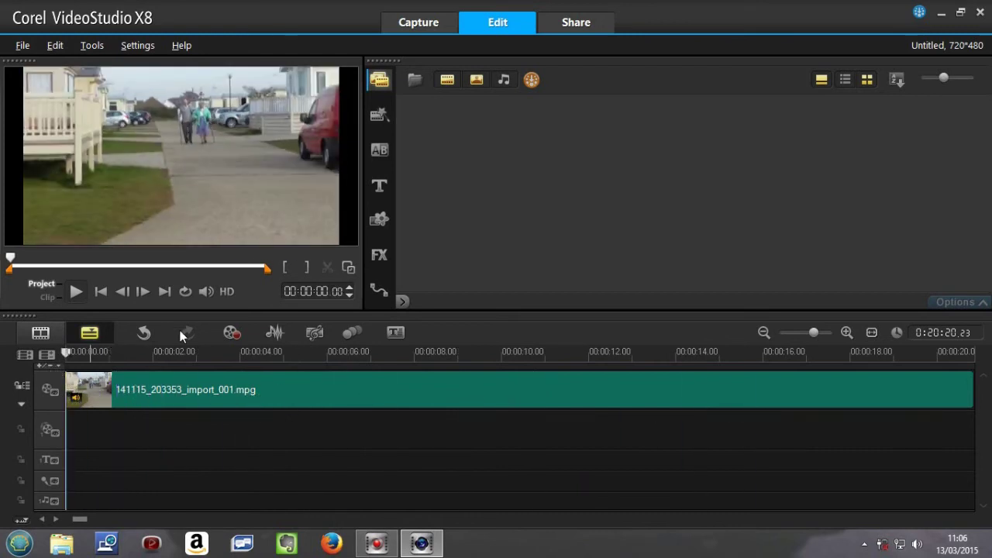
Step the imported clip forward ten frames.
click(142, 292)
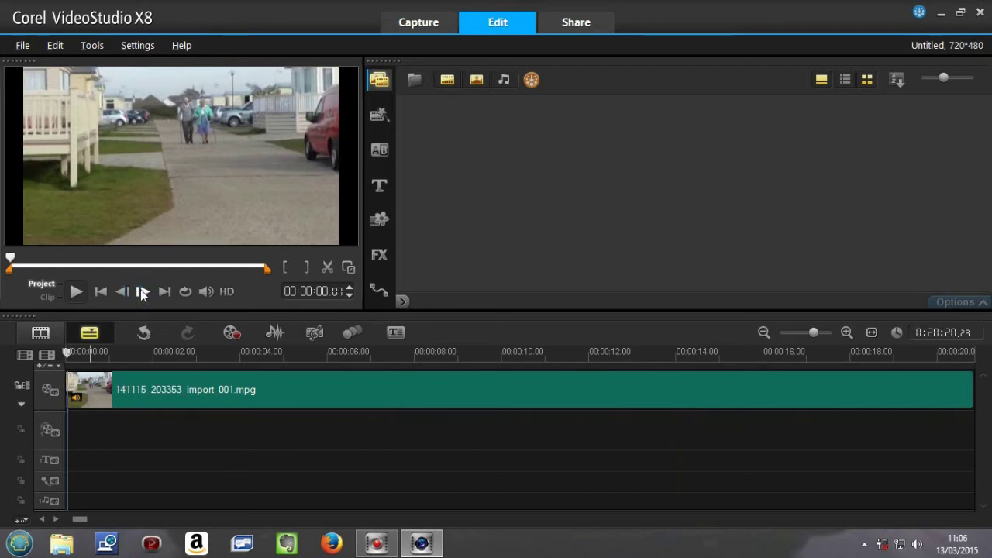
click(142, 292)
click(141, 292)
click(142, 292)
click(142, 292)
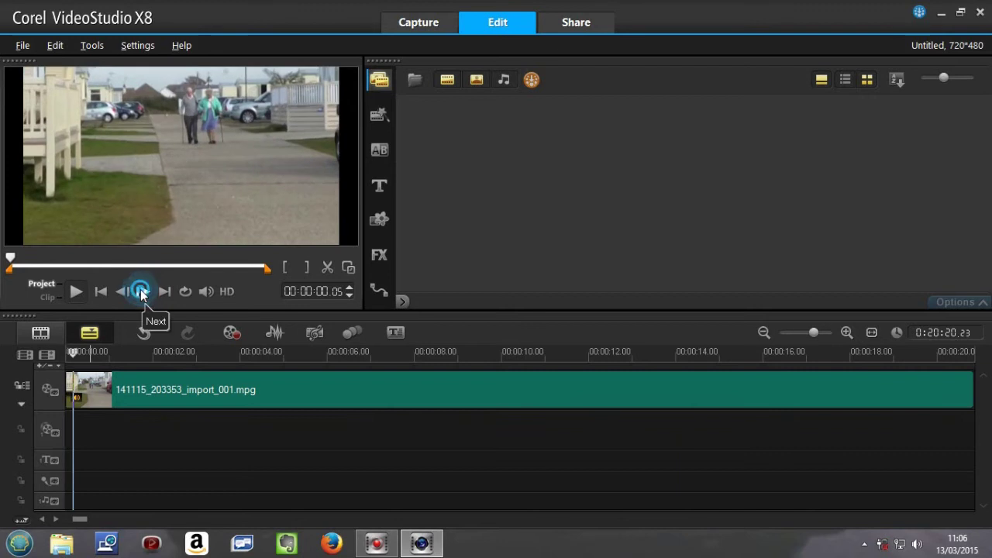
click(141, 292)
click(142, 292)
click(142, 292)
click(141, 292)
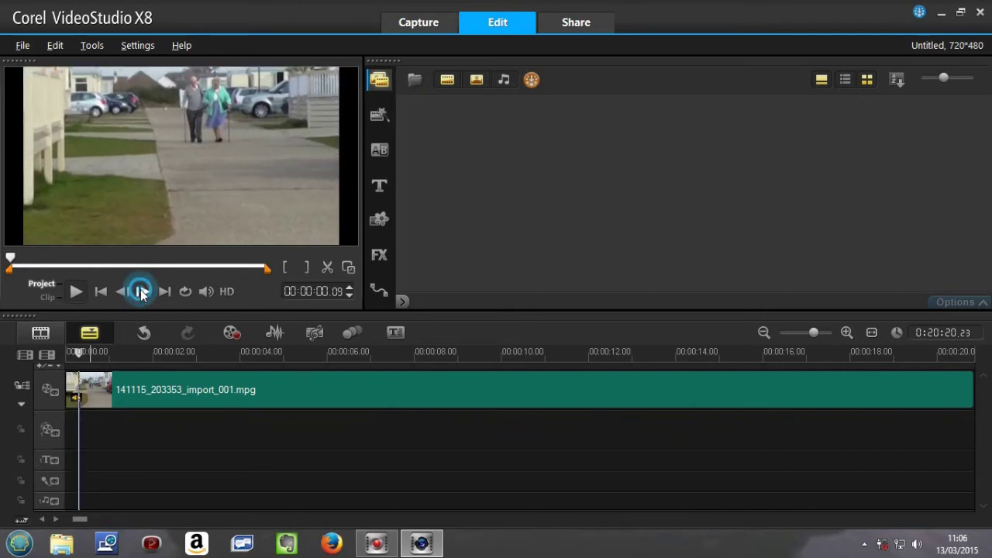
click(142, 292)
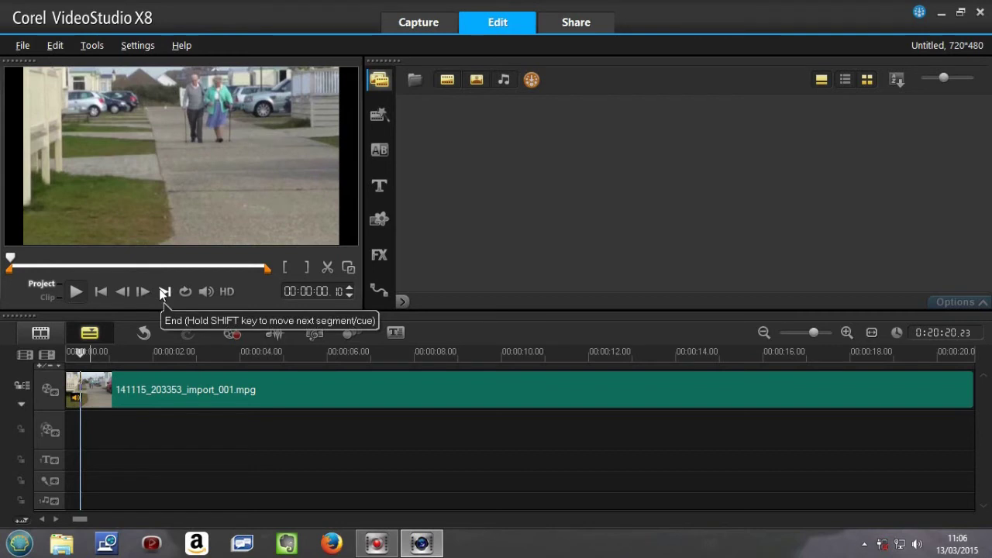
Jump to the clip's end and back to its start, then play and pause at 00:00:04.13.
click(160, 288)
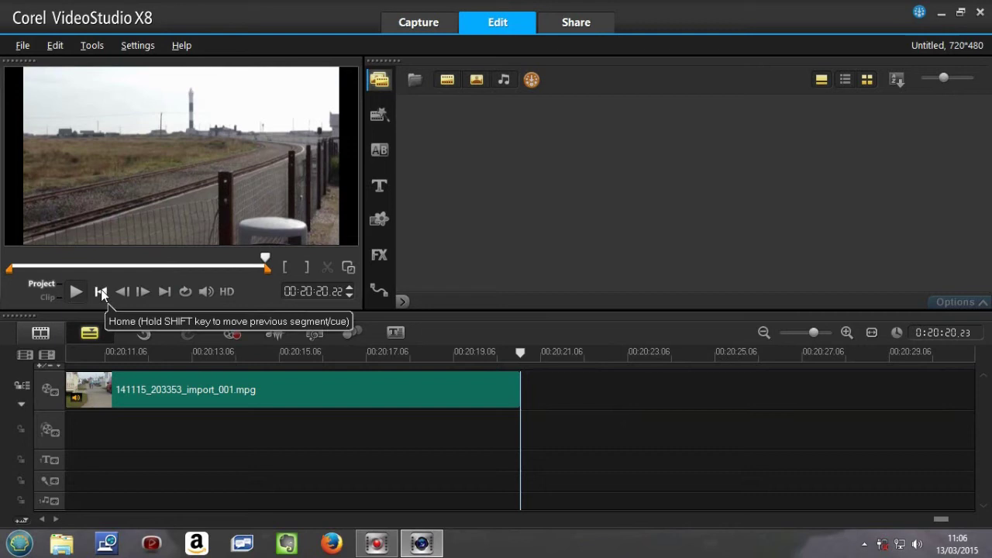
click(101, 290)
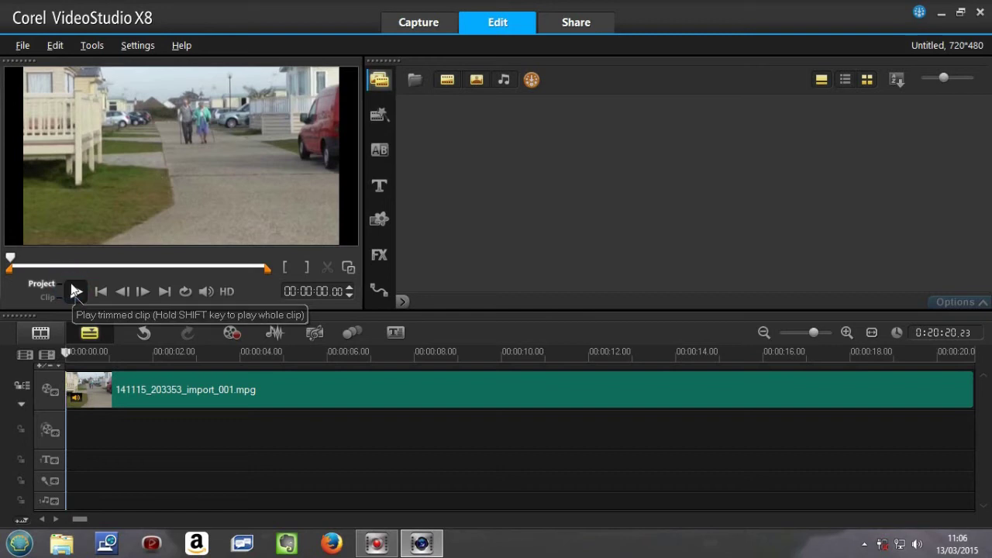
click(75, 291)
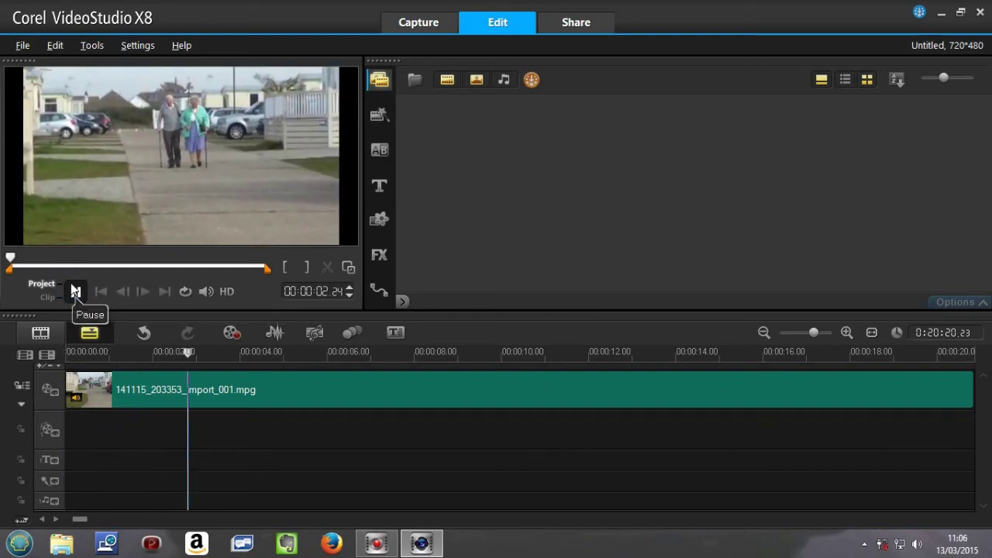
click(76, 291)
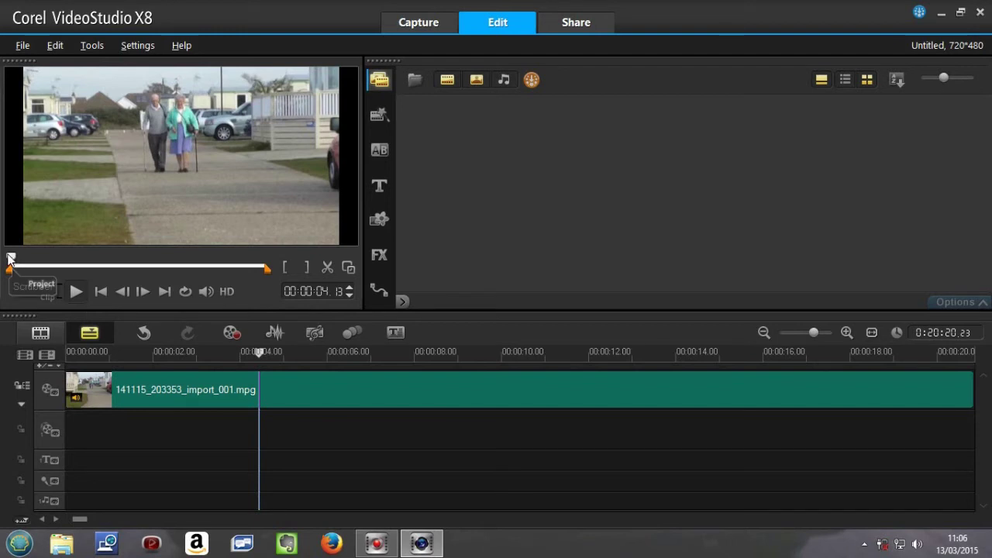
Bring the playhead to exactly 00:00:37.28 and split the clip there.
drag(10, 258, 23, 265)
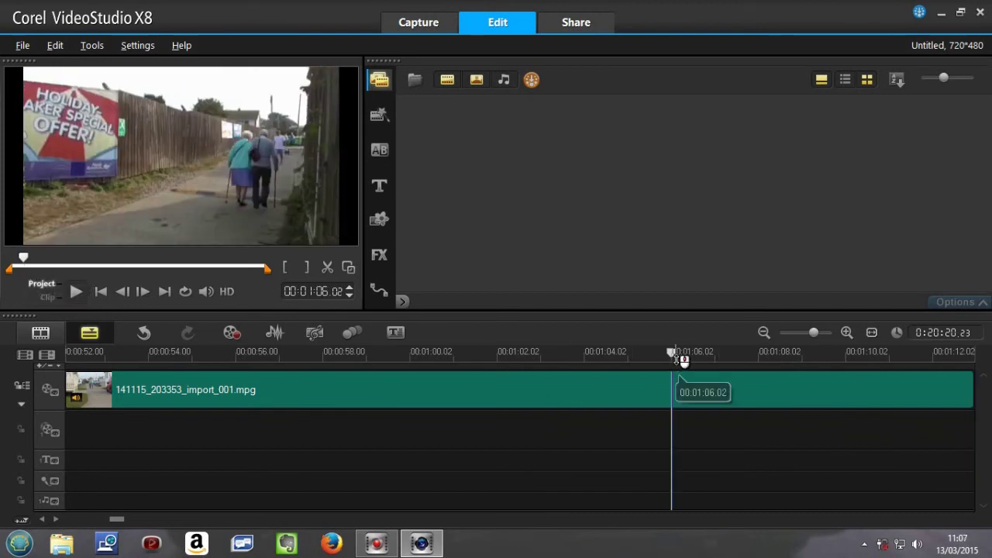
drag(672, 353, 686, 462)
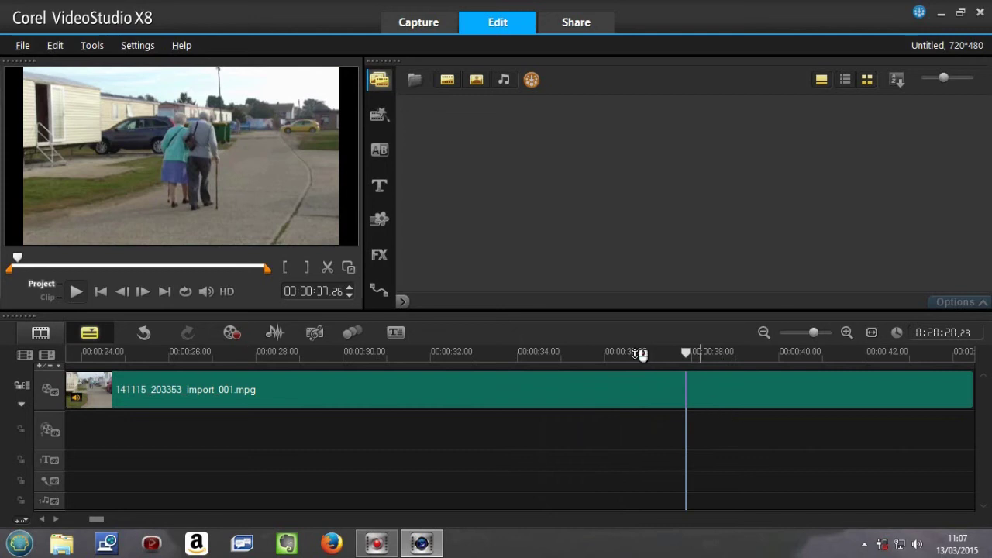
click(350, 287)
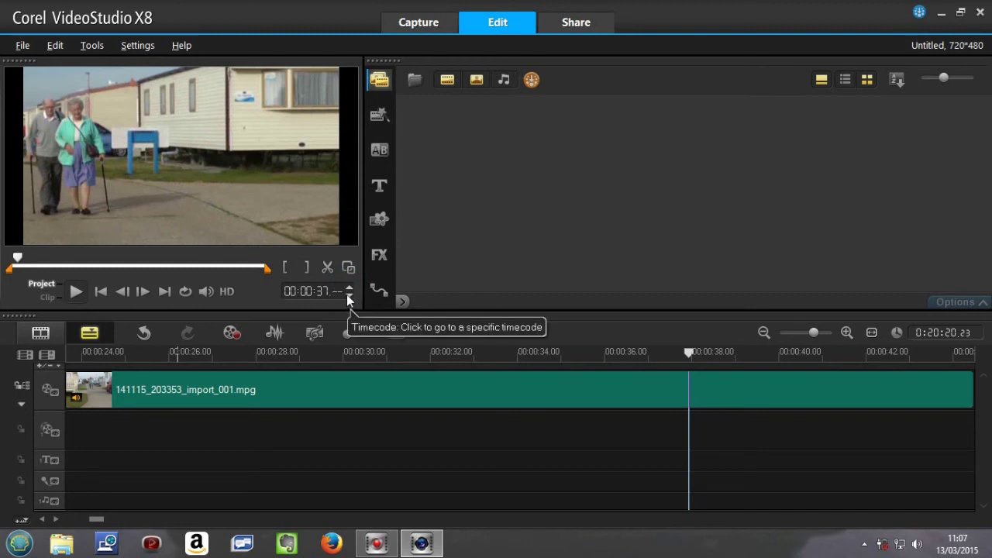
click(347, 295)
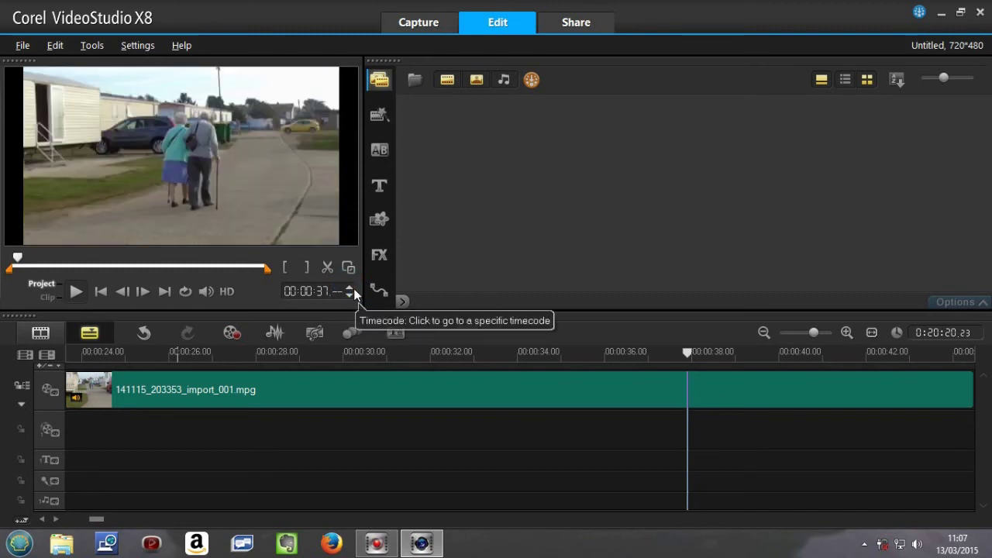
click(352, 287)
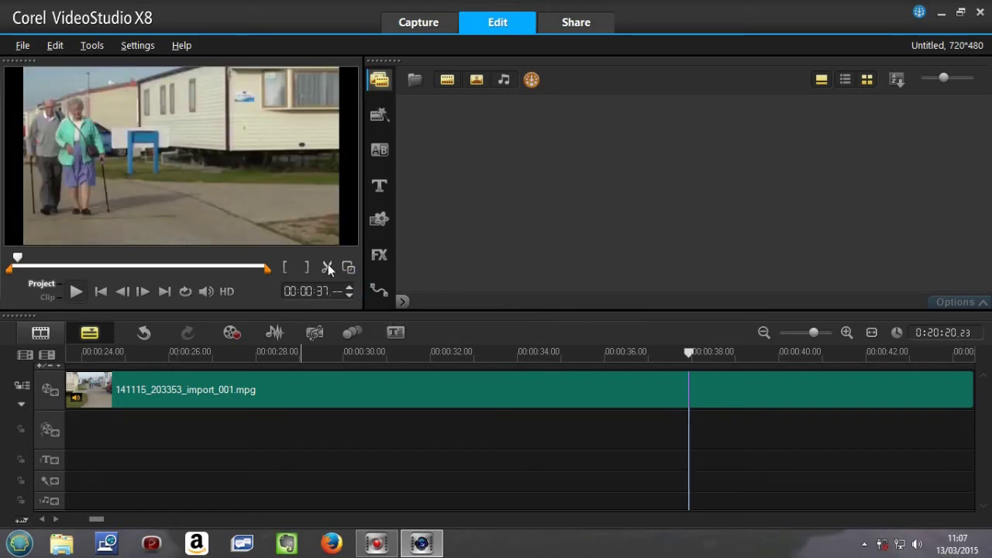
click(328, 268)
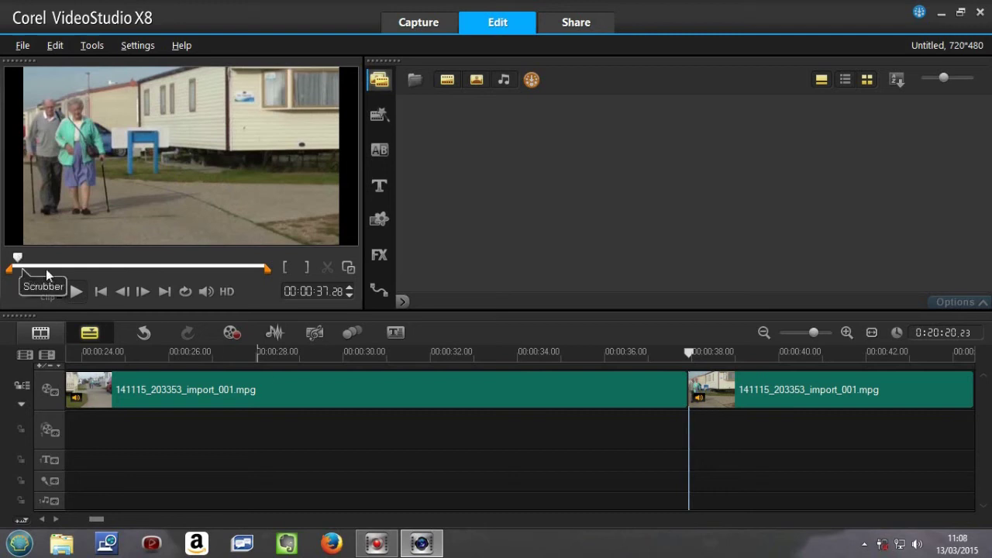
Select the second clip and move the playhead to the platform scene start, about 00:03:03.
click(724, 389)
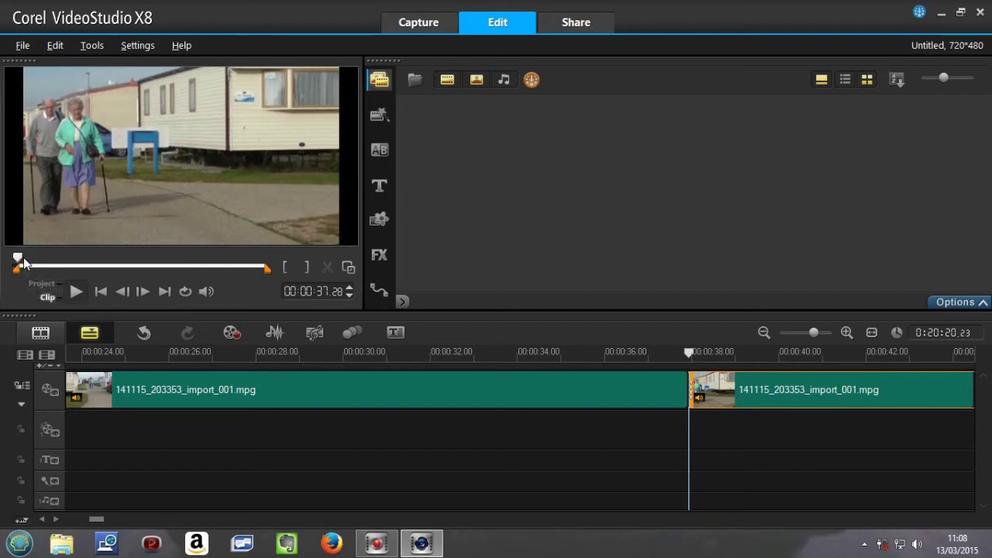
drag(18, 264, 49, 263)
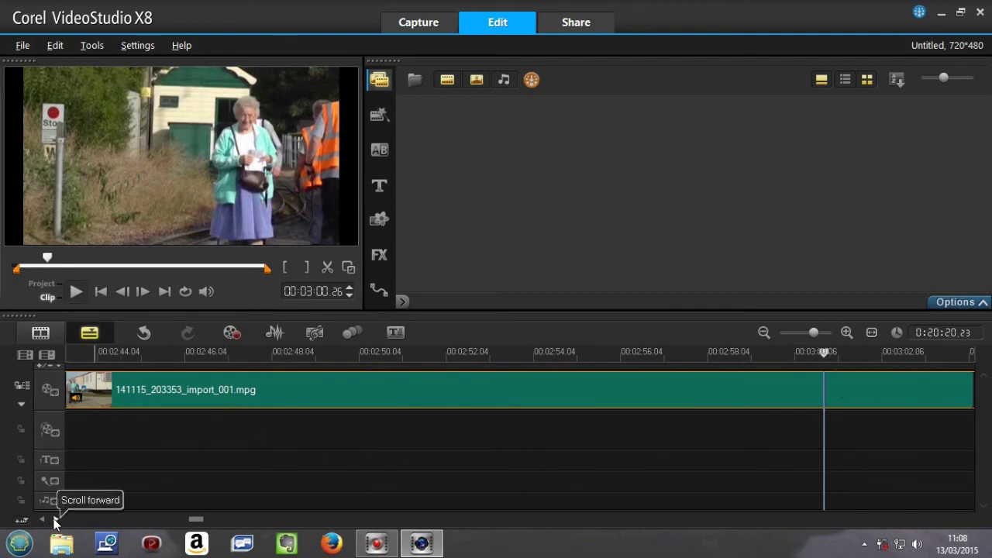
click(54, 519)
click(54, 519)
click(54, 519)
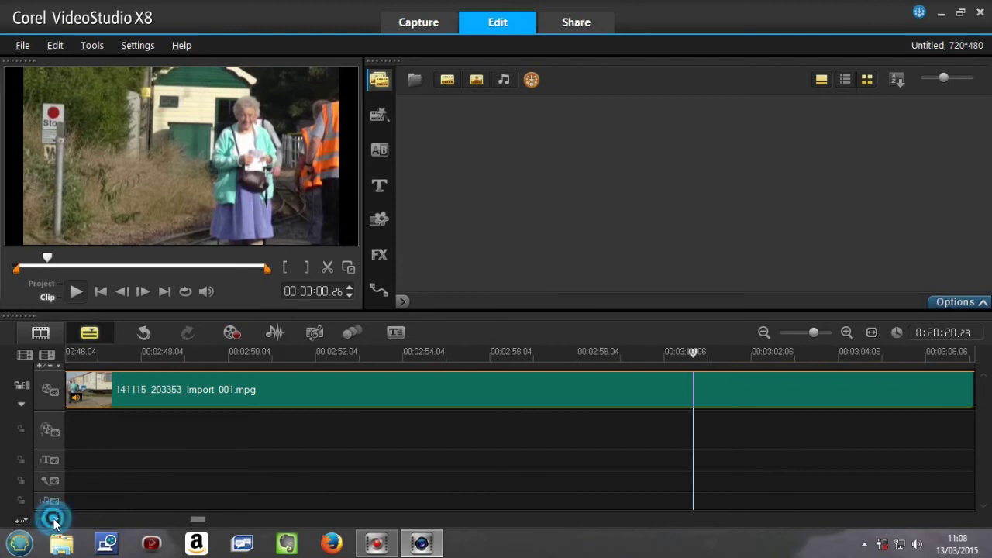
click(55, 519)
click(54, 519)
click(54, 519)
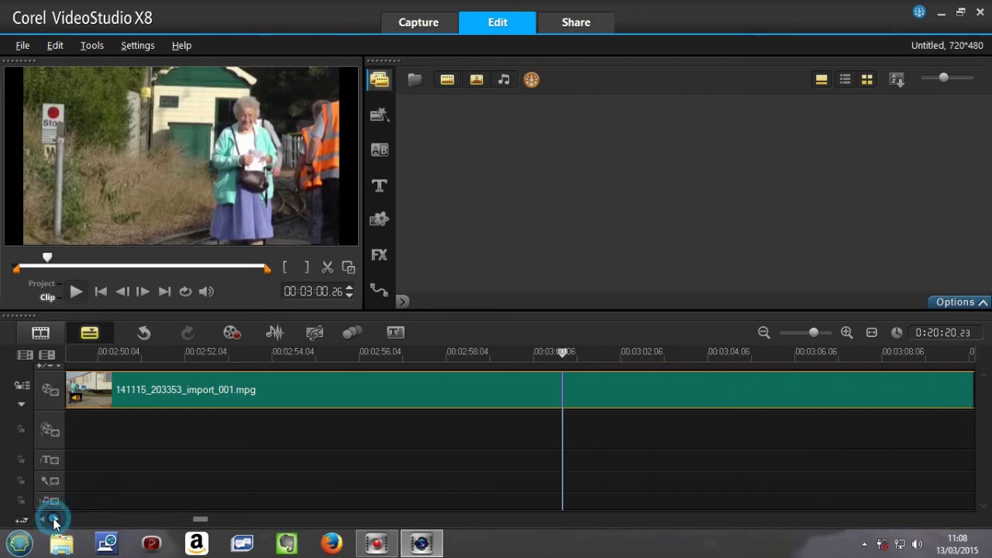
click(54, 519)
click(55, 519)
click(55, 519)
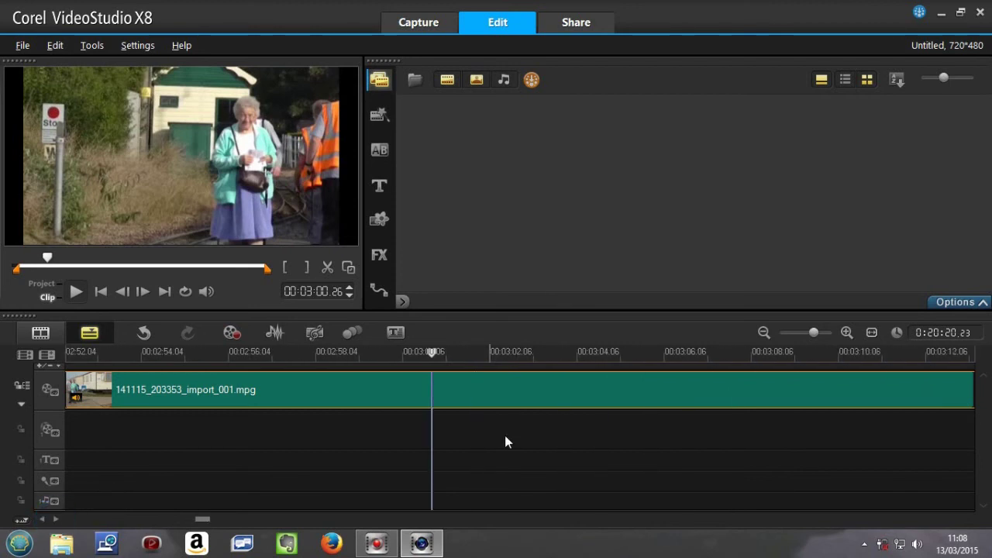
drag(438, 356, 551, 382)
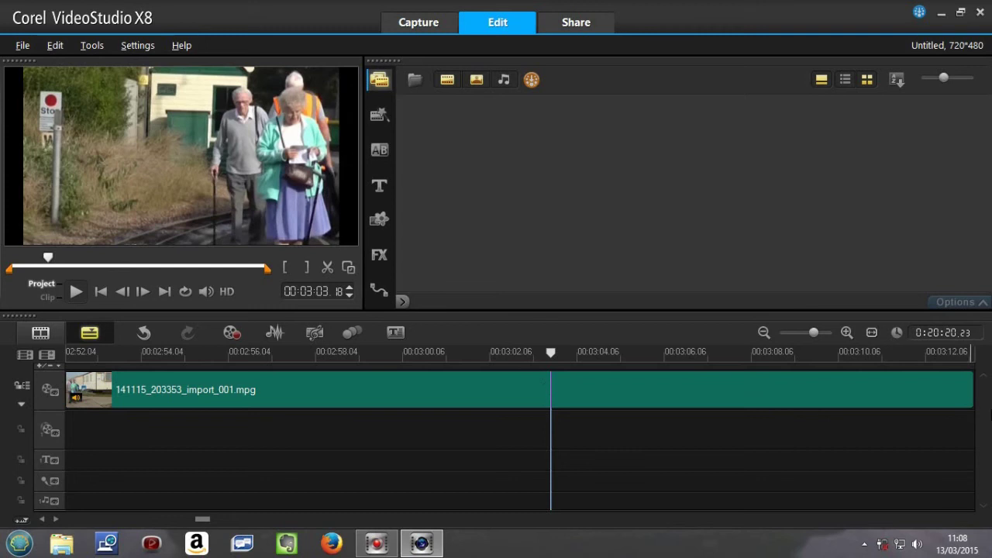
Split at 00:03:03.18 and delete the unwanted middle clip.
click(326, 268)
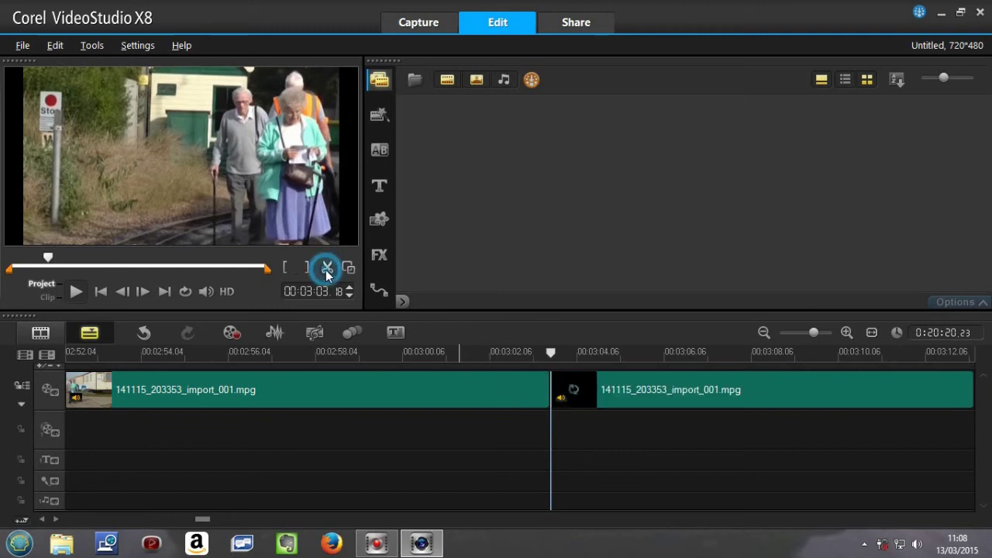
click(324, 390)
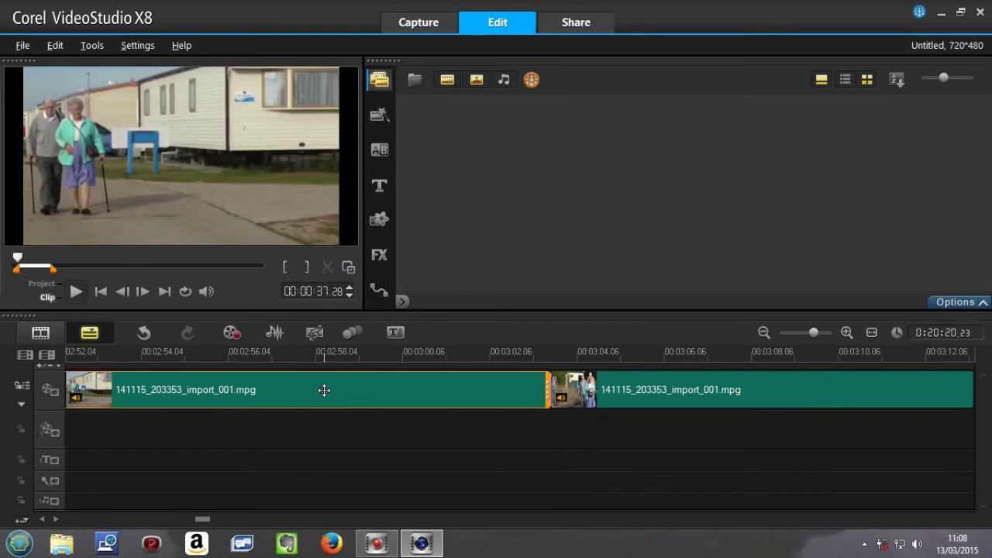
right_click(483, 391)
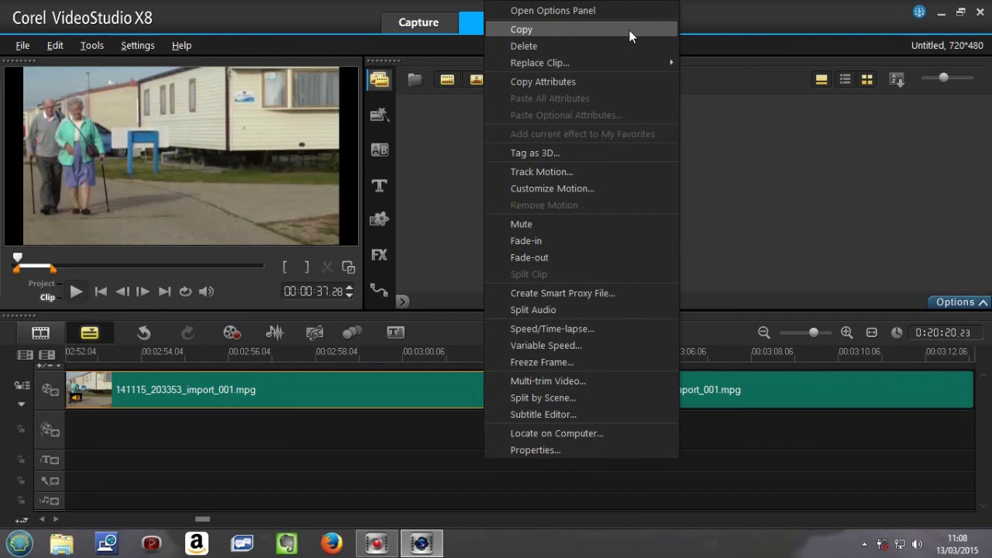
click(620, 48)
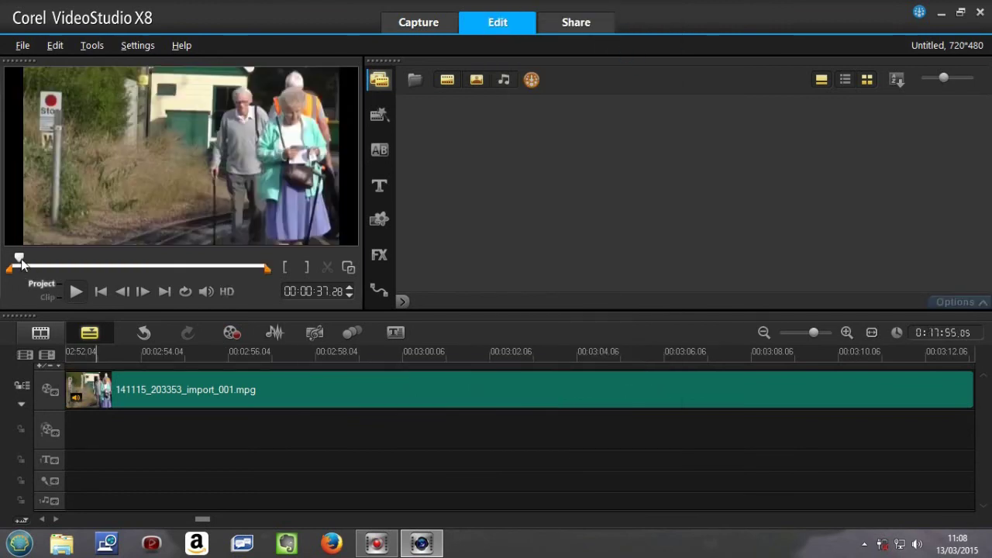
Scrub the timeline to about 00:02:42, where the train-boarding footage ends.
mouse_move(18, 261)
mouse_down()
mouse_move(9, 262)
mouse_move(35, 258)
mouse_up()
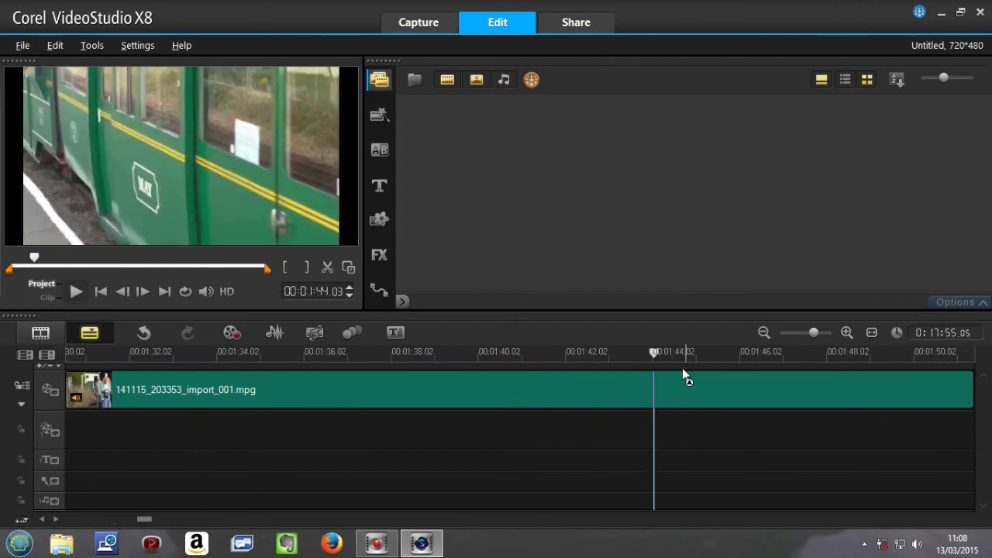
drag(654, 371, 45, 434)
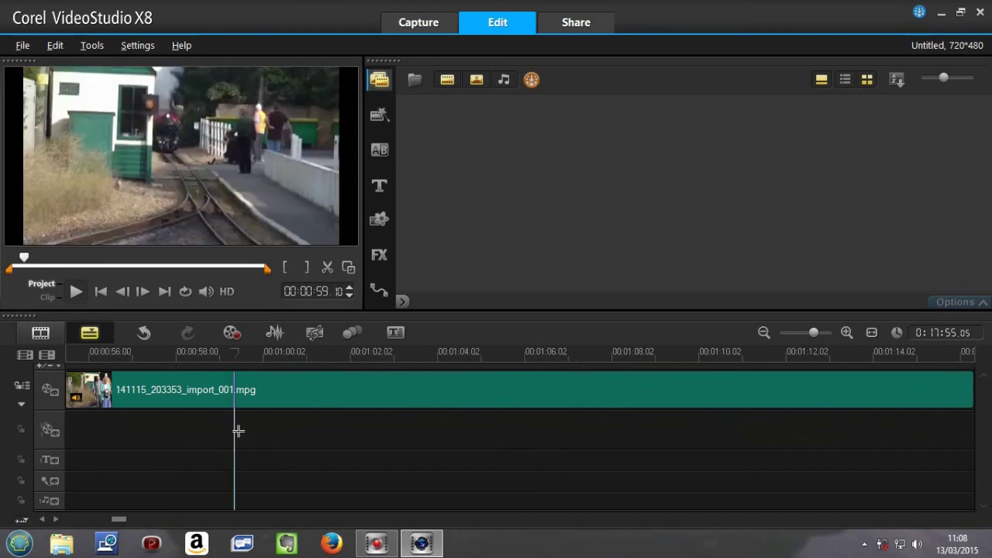
drag(238, 431, 891, 443)
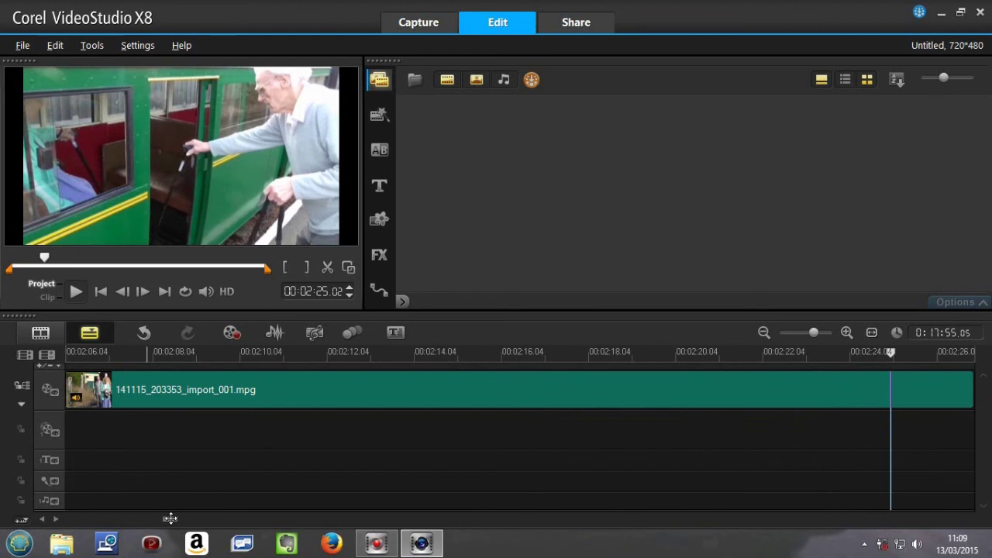
drag(171, 518, 178, 520)
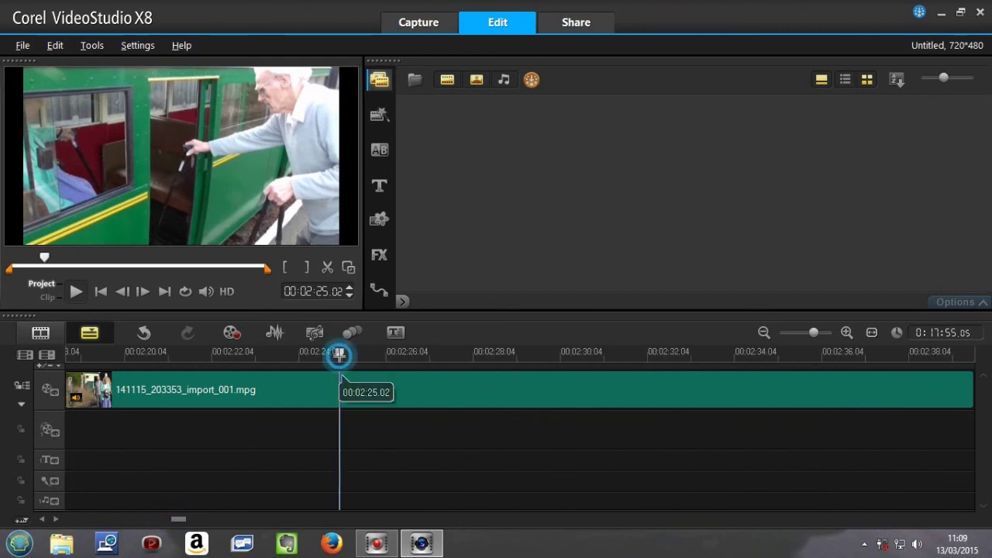
drag(338, 355, 897, 392)
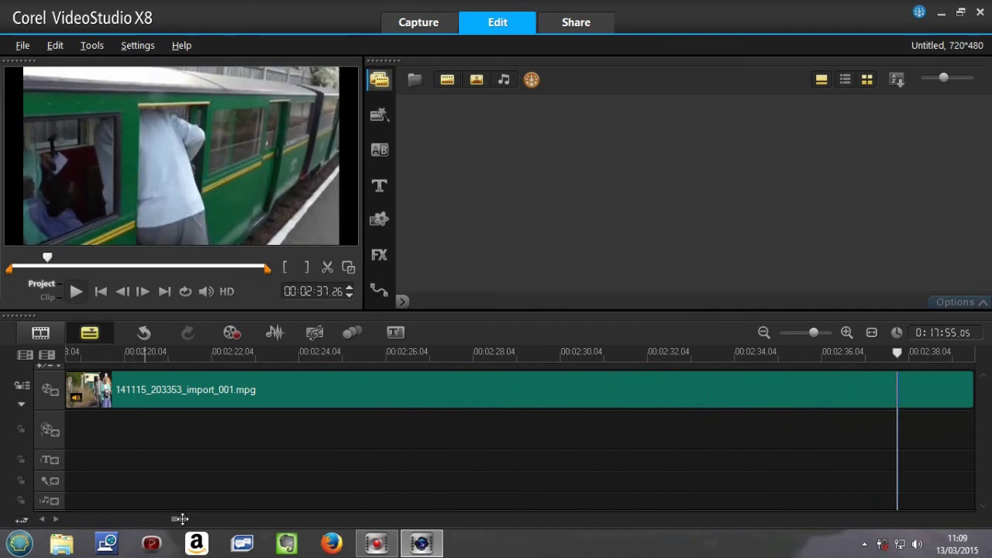
drag(180, 519, 188, 518)
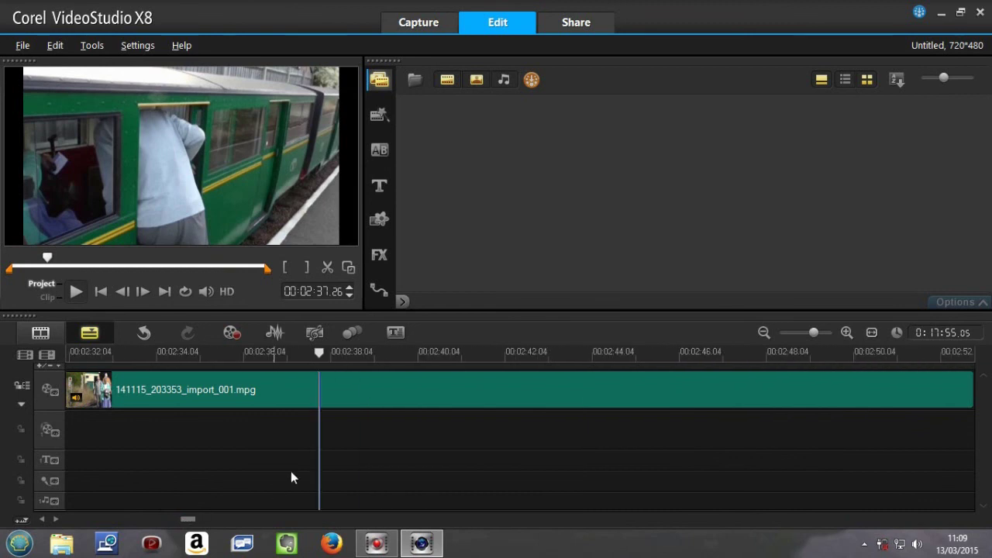
drag(318, 352, 525, 379)
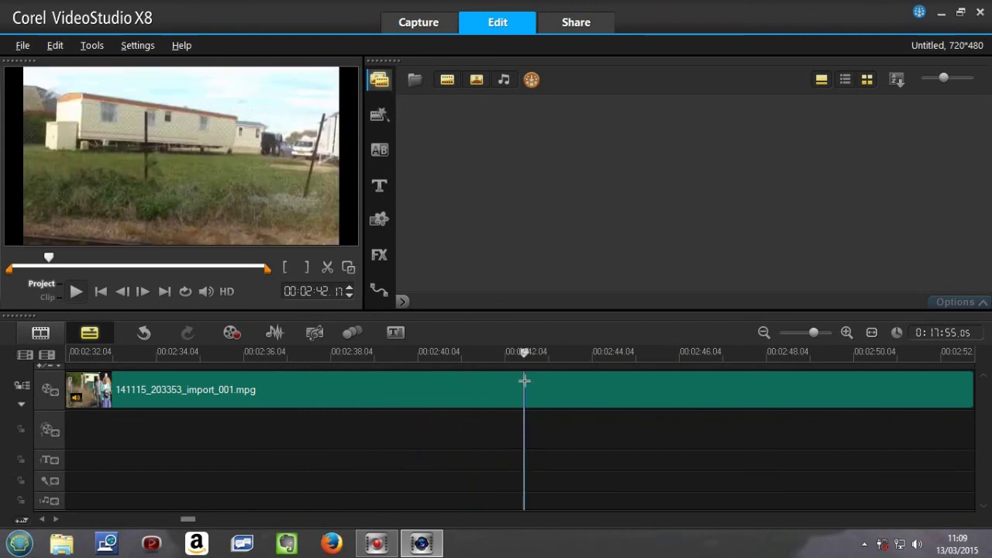
Step back to 00:02:42.16, split there, and delete the tail clip after it.
click(350, 295)
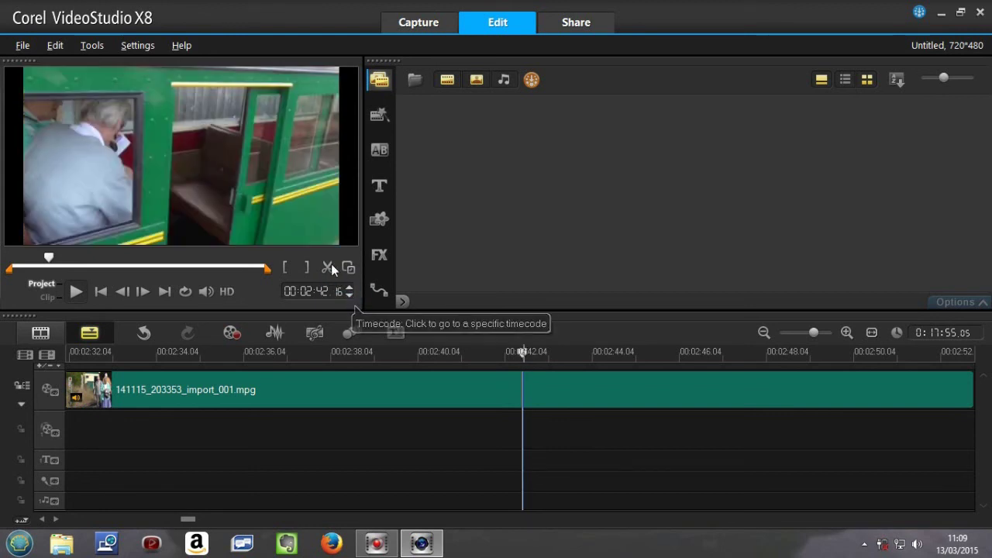
click(326, 267)
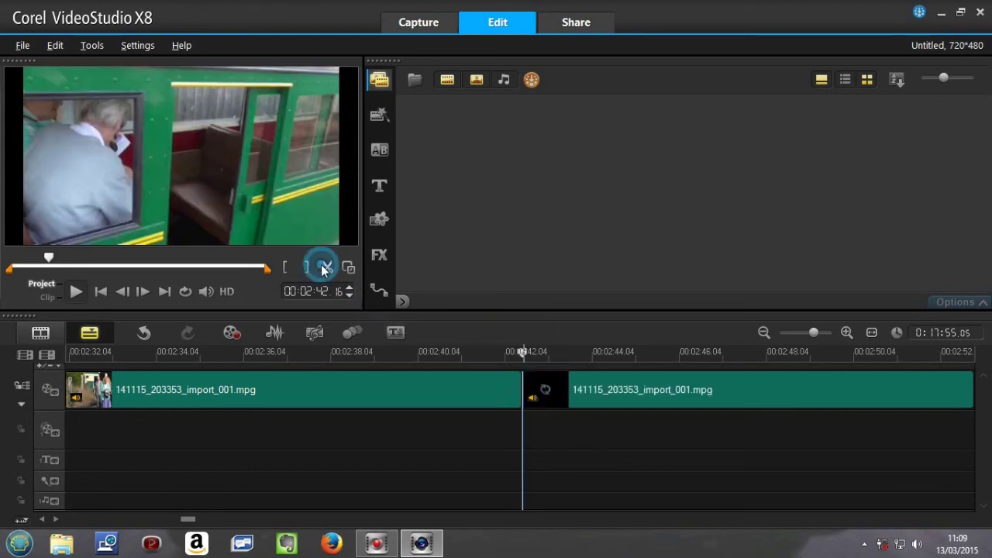
right_click(715, 384)
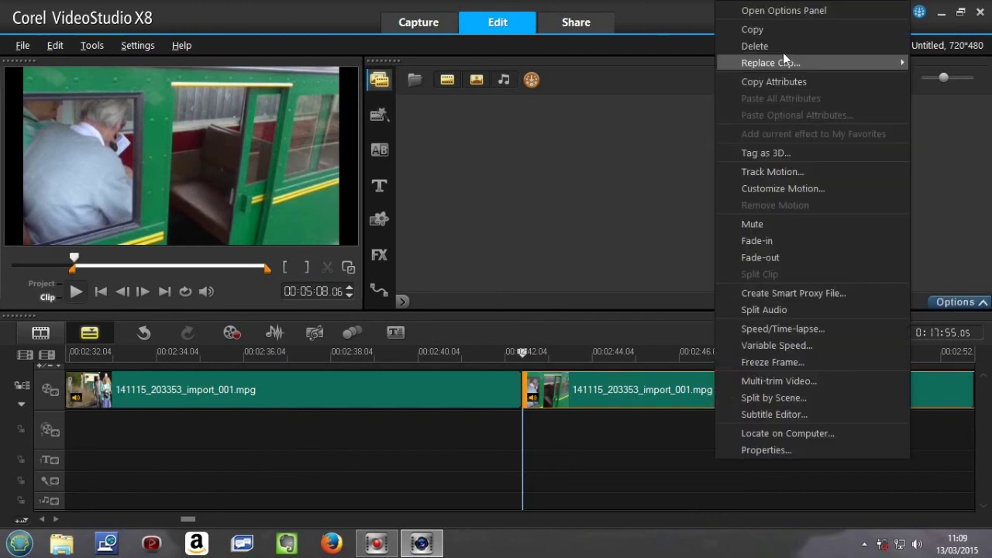
click(782, 45)
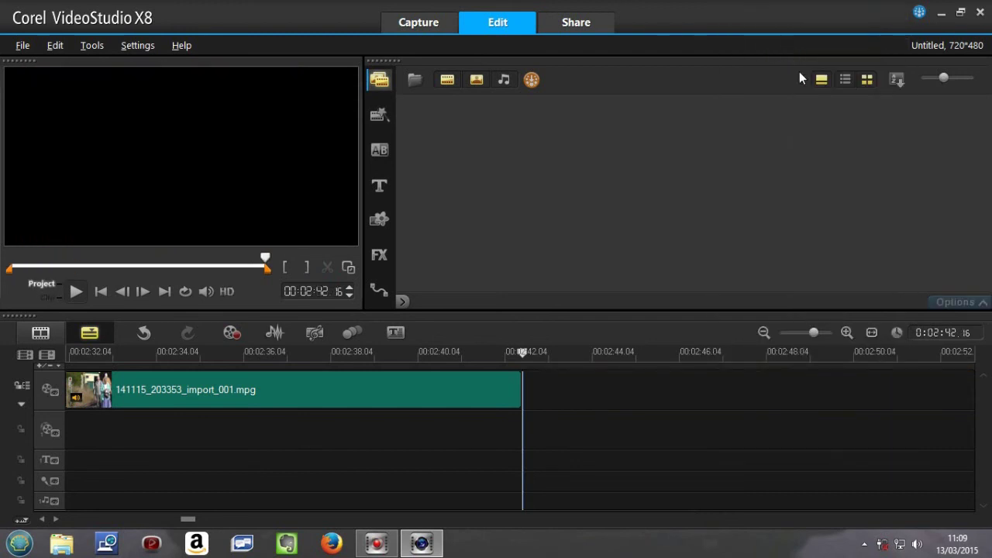